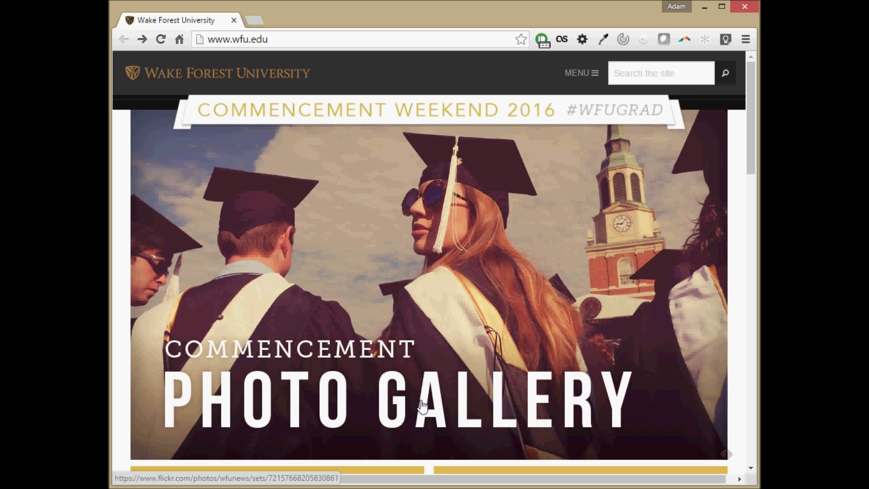
# Step: Open WIN from the Wake Forest University site's tools and sign in with the Google account
pyautogui.click(596, 79)
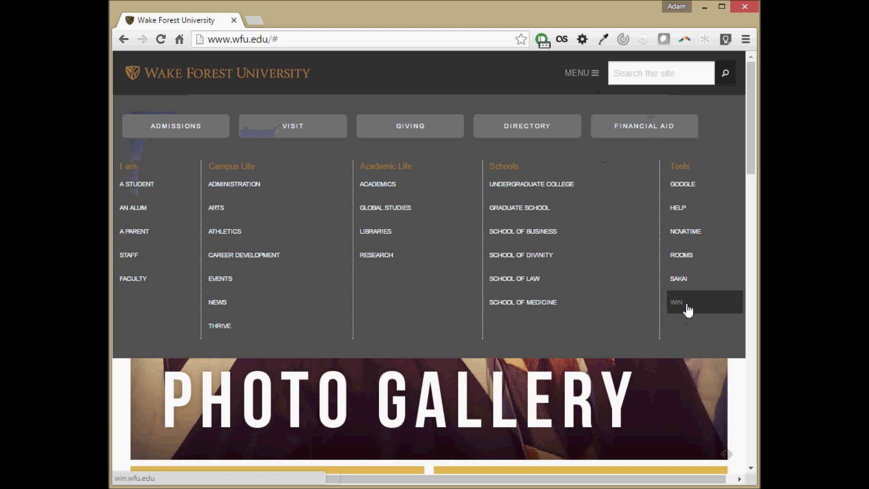
pyautogui.click(699, 310)
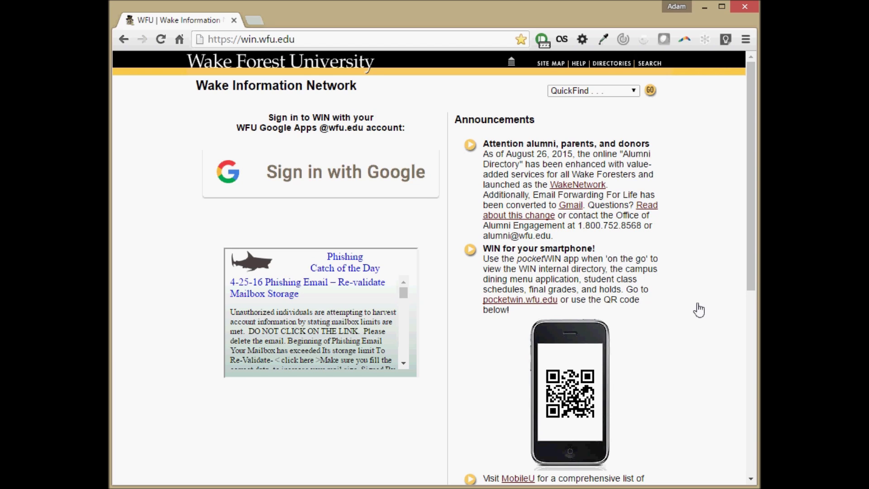
pyautogui.click(360, 185)
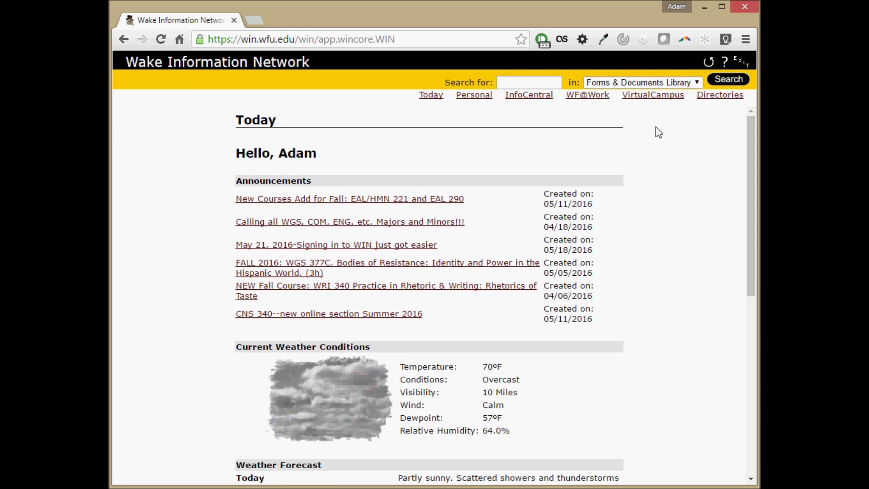
# Step: Go to Residence Life and Housing in VirtualCampus and start the First Year Housing and Dining Application
pyautogui.click(654, 96)
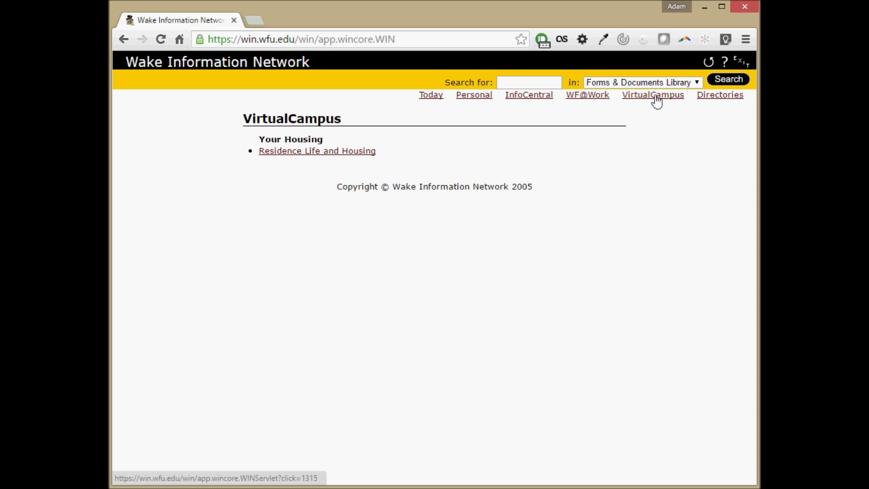
pyautogui.click(364, 154)
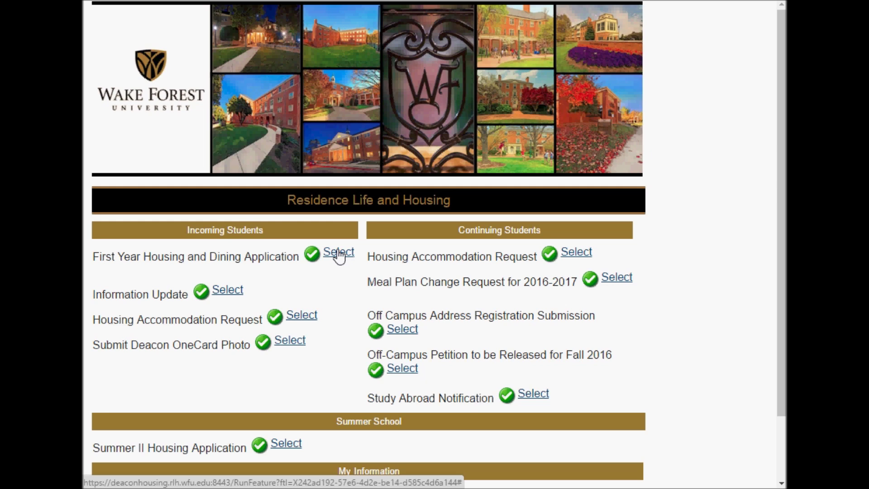
pyautogui.click(339, 254)
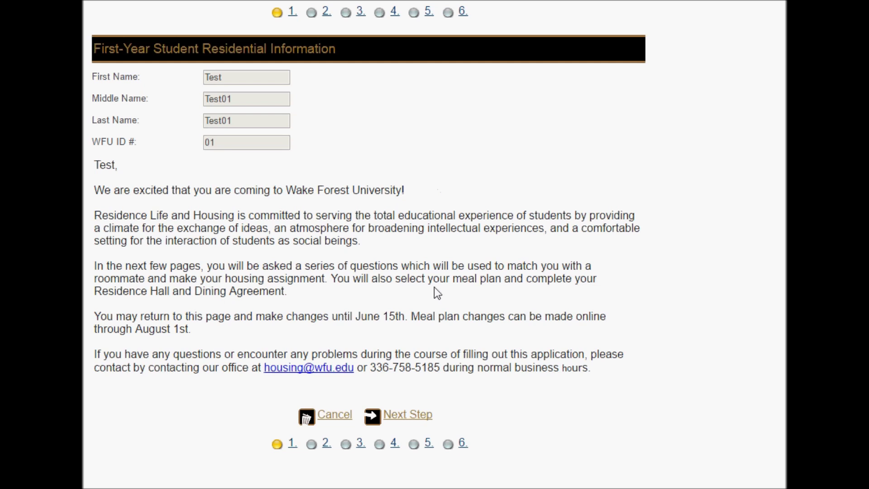
# Step: Continue past the residential information page and complete the Roommate Matching Questions with every answer left at No Pref
pyautogui.click(420, 416)
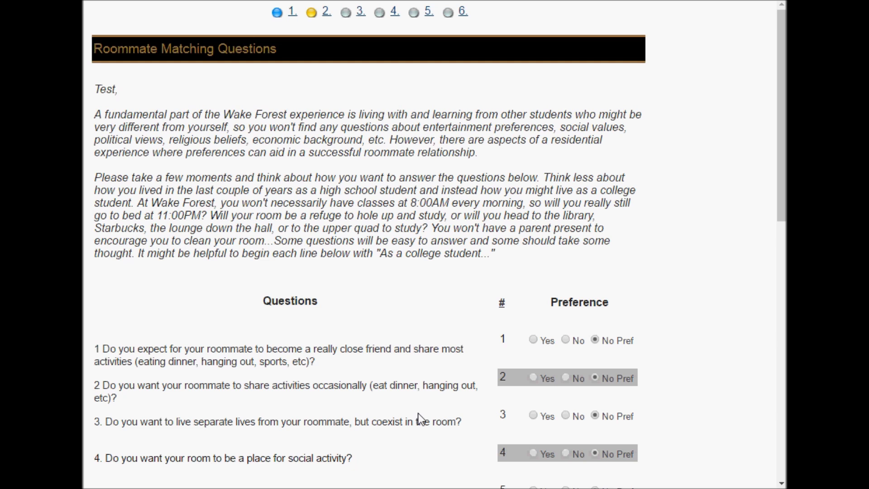
pyautogui.scroll(-7, 442, 275)
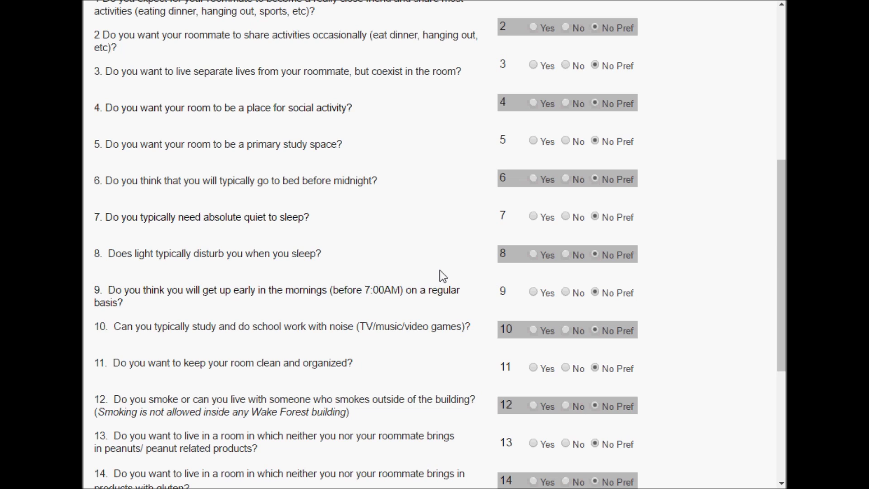
pyautogui.scroll(-5, 443, 275)
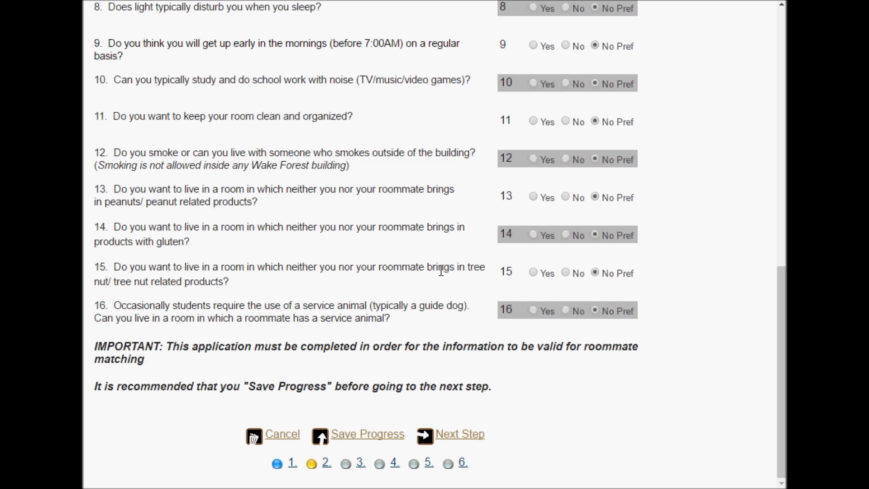
pyautogui.click(467, 439)
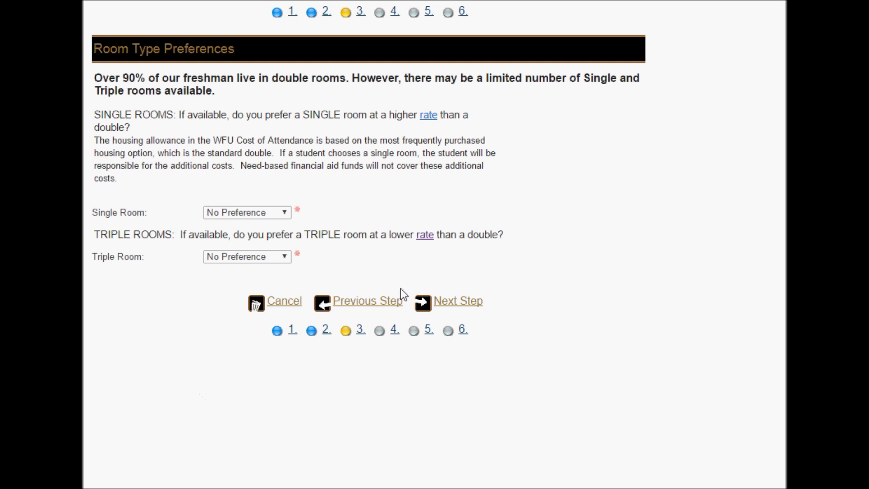
# Step: Accept No Preference for single and triple rooms, and submit interest in the Resident Student Association and Hall Councils
pyautogui.click(458, 310)
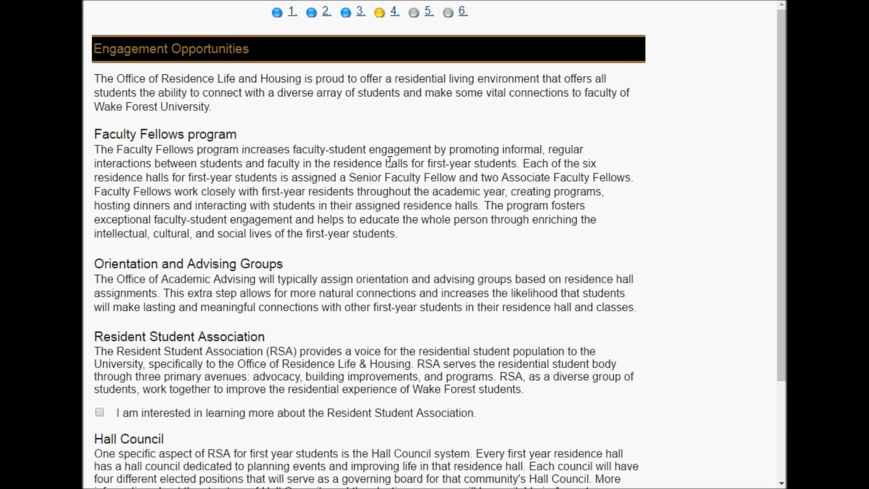
pyautogui.scroll(-3, 373, 204)
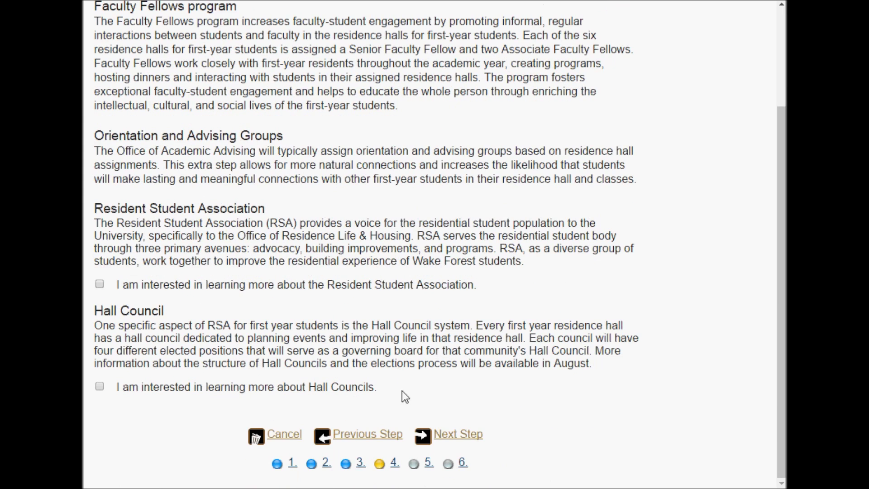
pyautogui.click(99, 284)
pyautogui.click(99, 386)
pyautogui.click(448, 434)
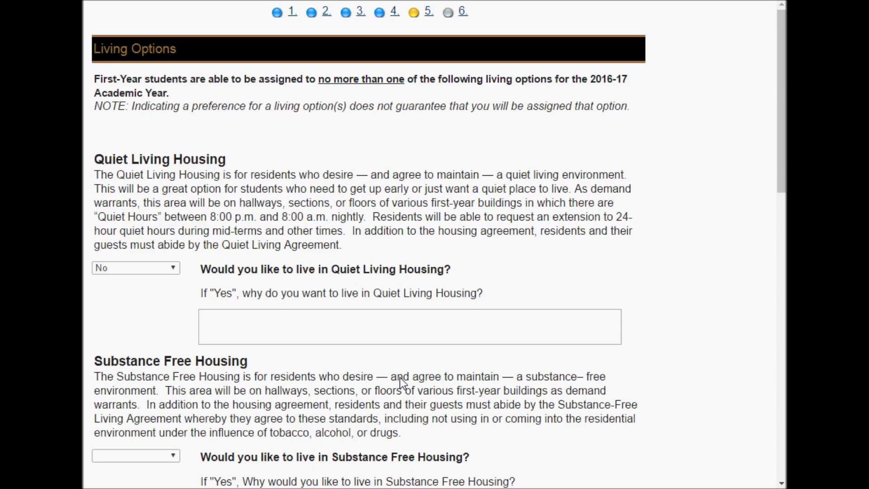
# Step: Review the Living Options and seminar rankings, and continue past them and the blank Additional Information page to the meal plans
pyautogui.scroll(-7, 398, 361)
pyautogui.scroll(-6, 397, 361)
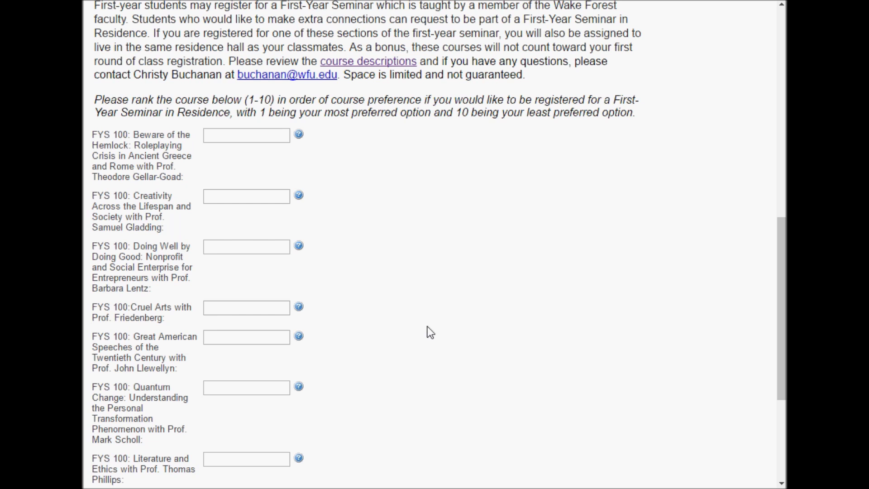
pyautogui.scroll(-5, 427, 327)
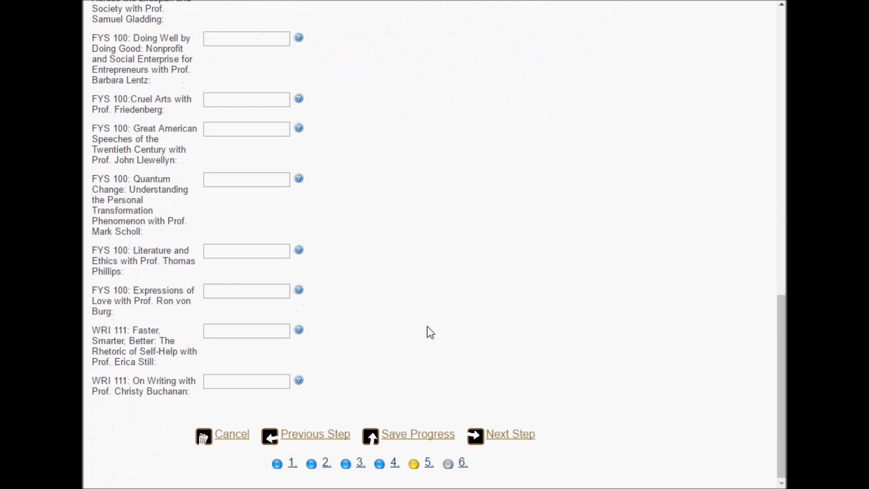
pyautogui.click(510, 439)
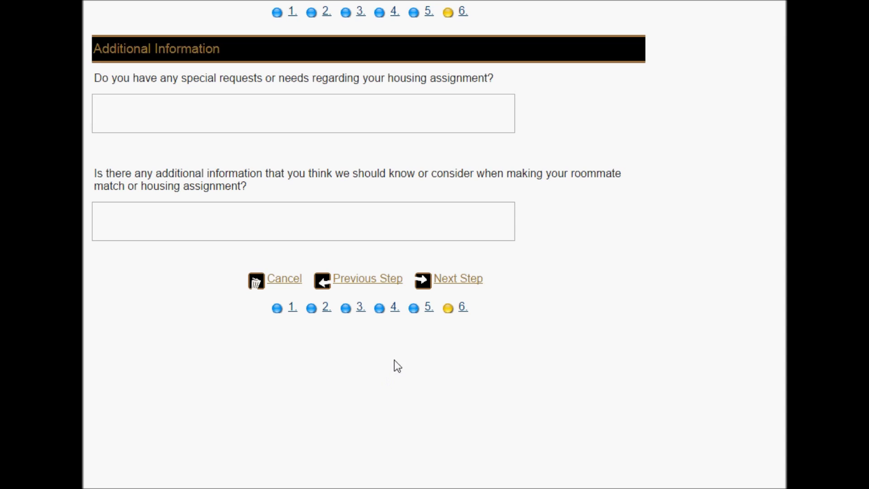
pyautogui.click(472, 282)
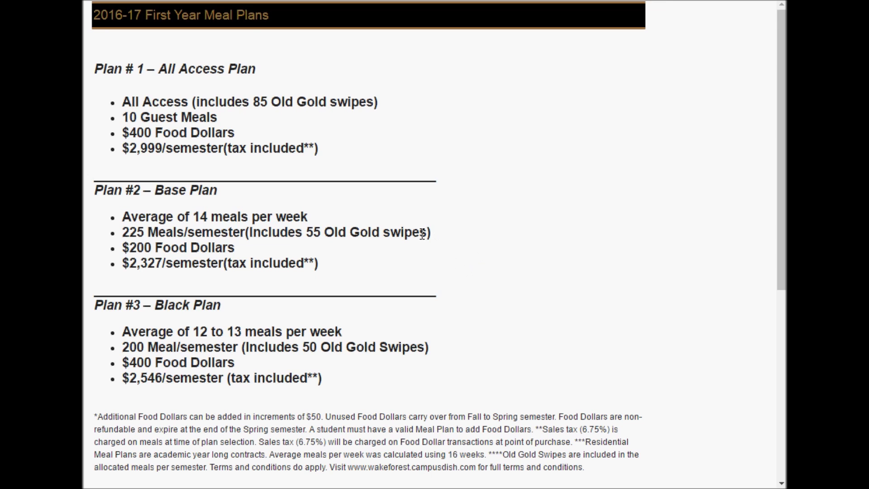
# Step: Add the Dining-All Access/400FD meal plan and agree to the Residence Hall and Dining Agreement
pyautogui.scroll(-7, 418, 238)
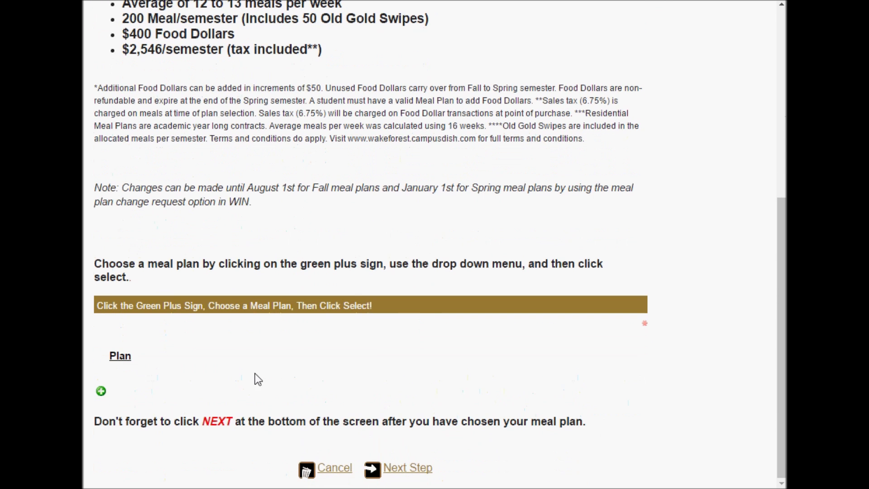
pyautogui.click(102, 393)
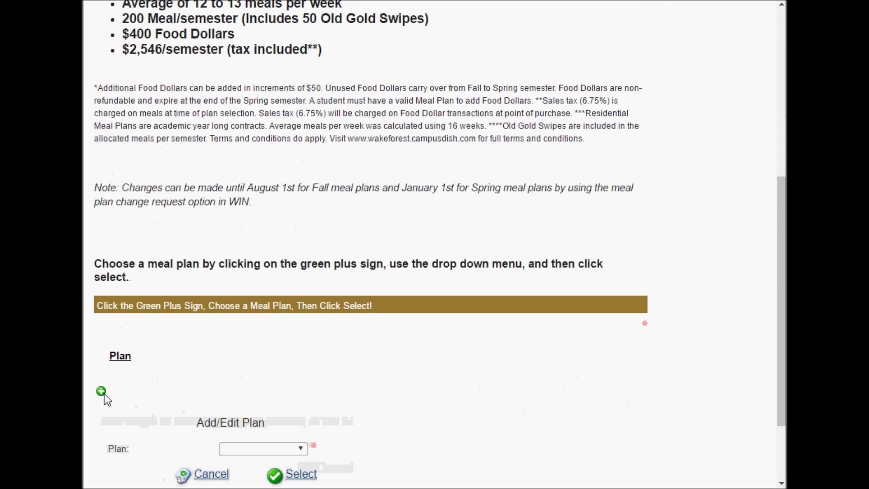
pyautogui.scroll(-2, 267, 392)
pyautogui.click(269, 346)
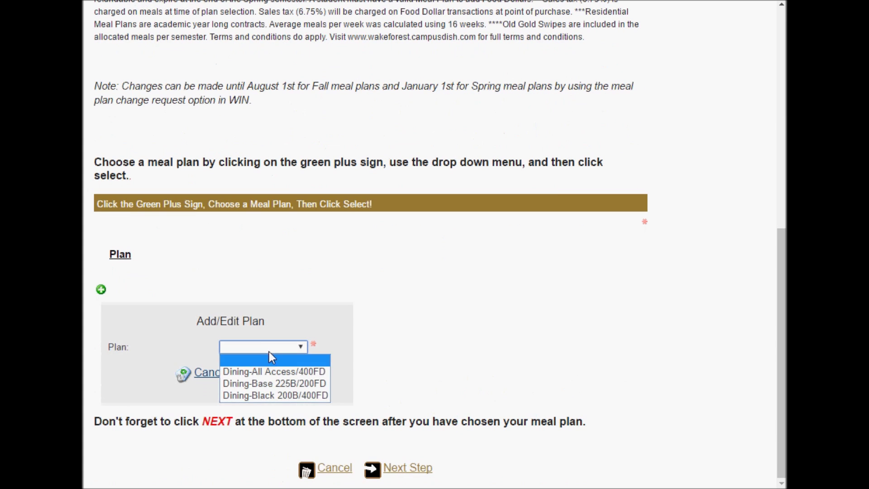
pyautogui.click(263, 376)
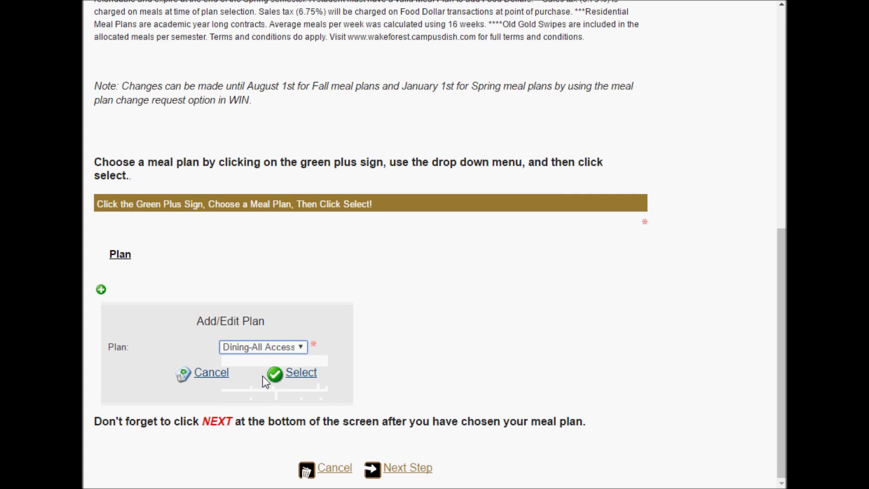
pyautogui.click(312, 380)
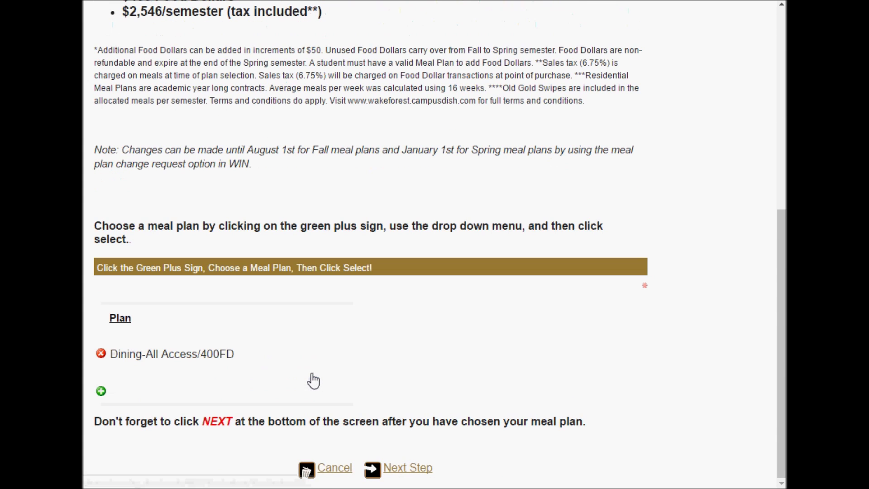
pyautogui.click(409, 475)
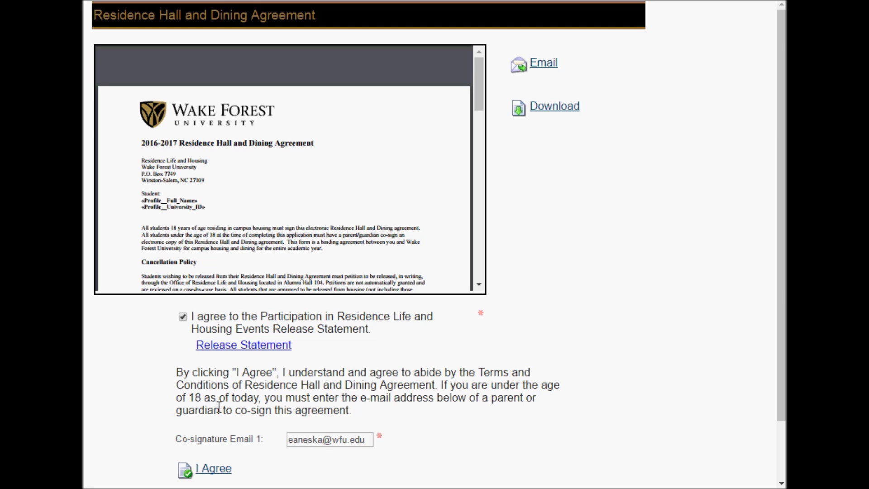
pyautogui.click(214, 471)
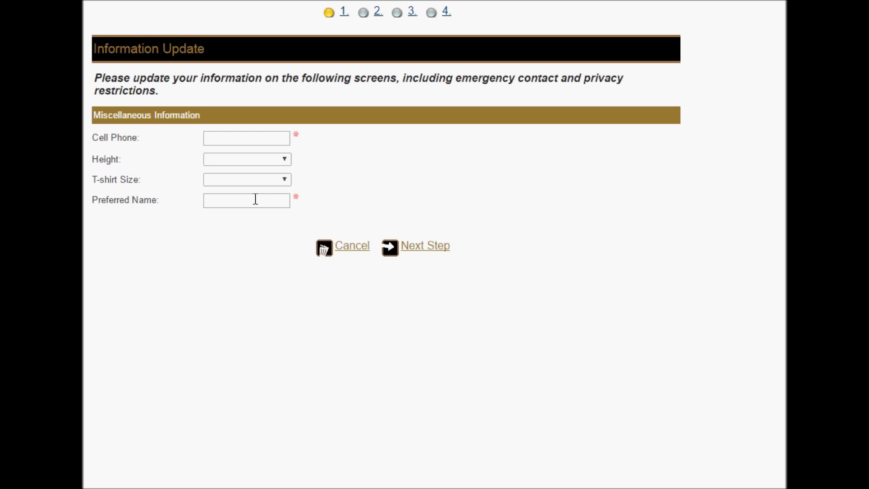
# Step: Fill in the Information Update page with the cell phone, height Under 6ft 7in, T-shirt size 2. M and preferred name, and submit it
pyautogui.click(258, 160)
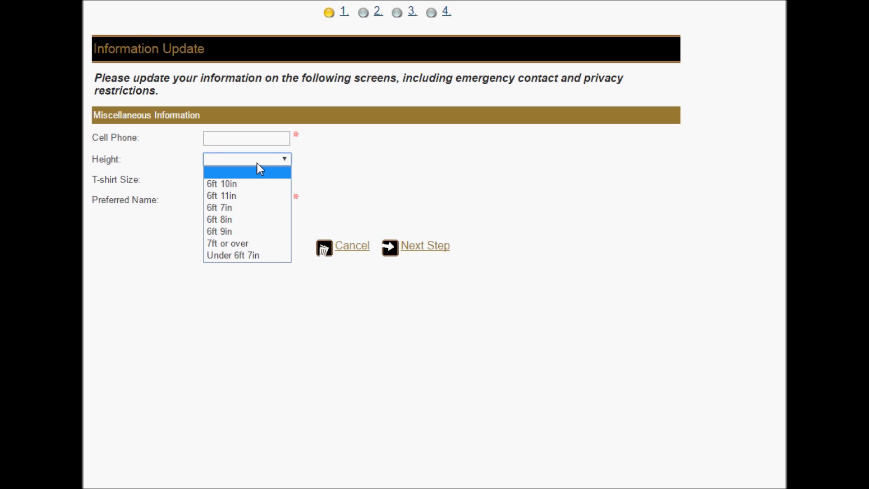
pyautogui.click(262, 256)
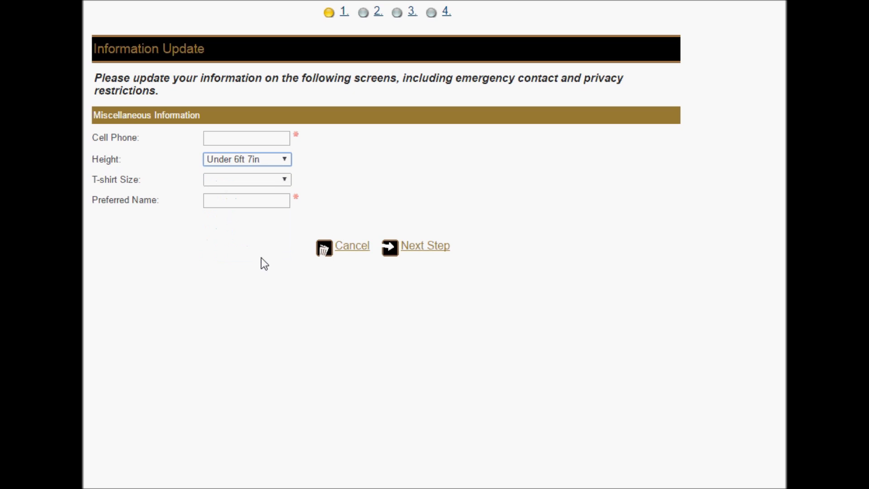
pyautogui.click(261, 181)
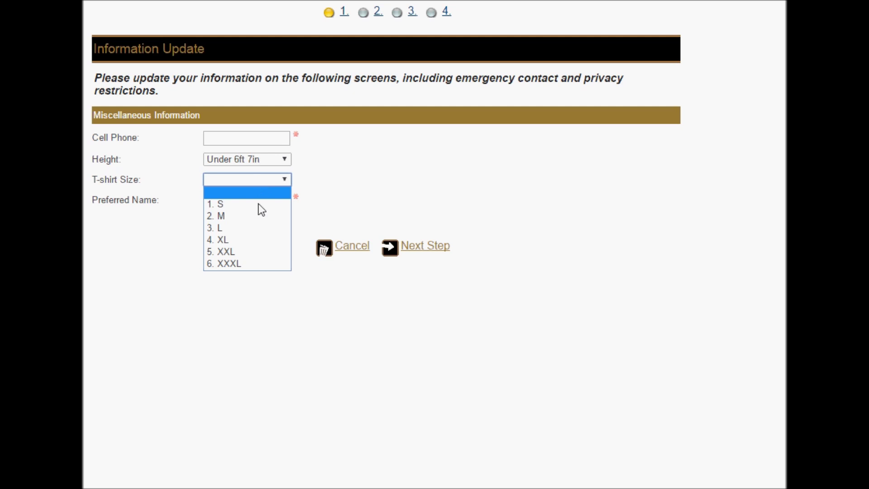
pyautogui.click(253, 220)
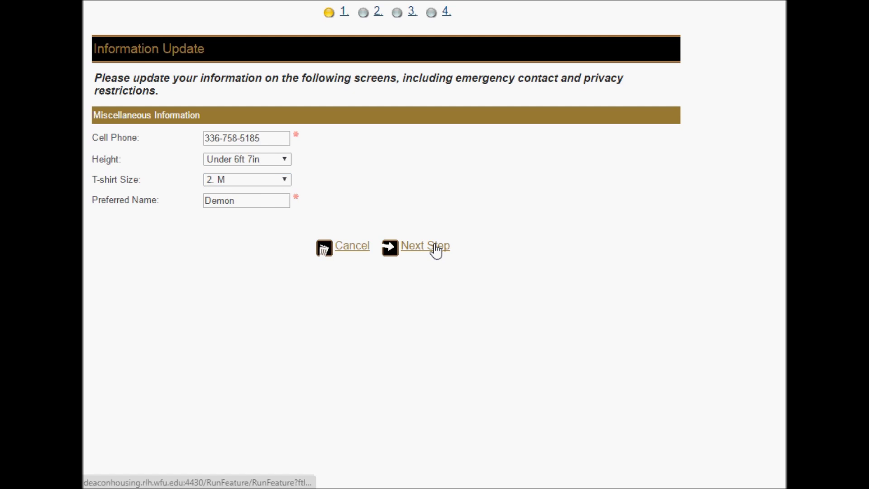
pyautogui.click(434, 248)
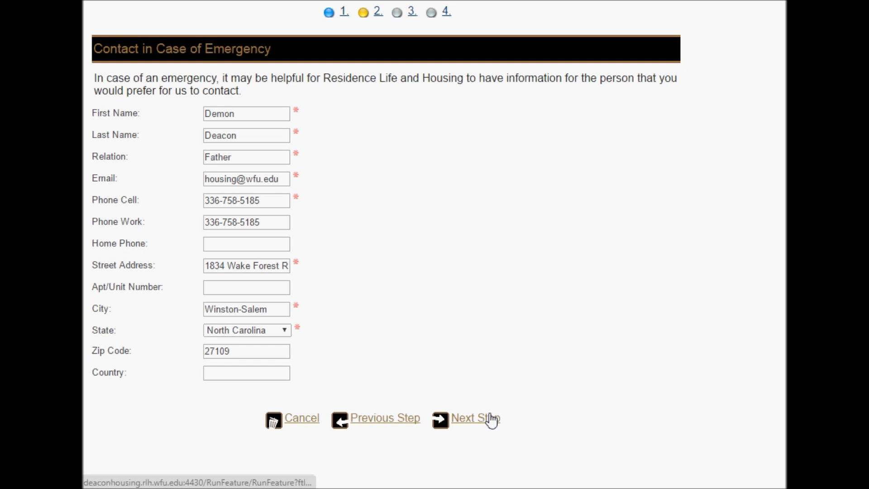
# Step: Submit the completed emergency contact details and the parent or guardian contact information
pyautogui.click(491, 420)
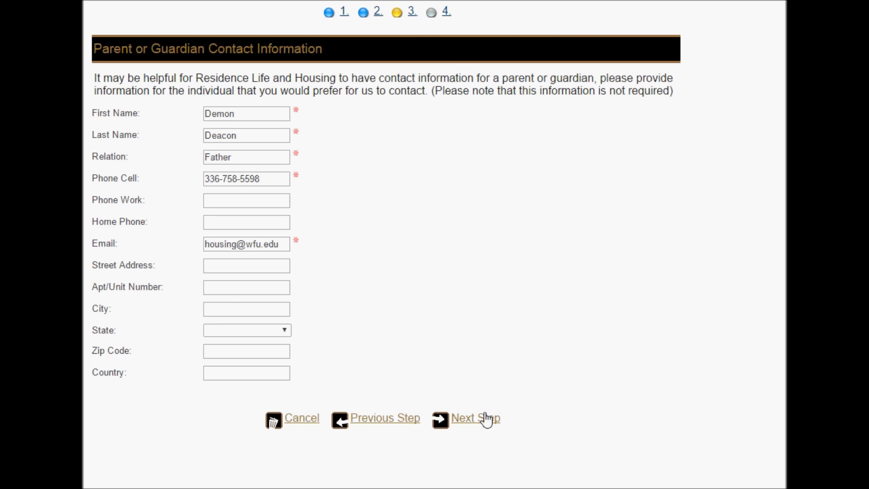
pyautogui.click(483, 423)
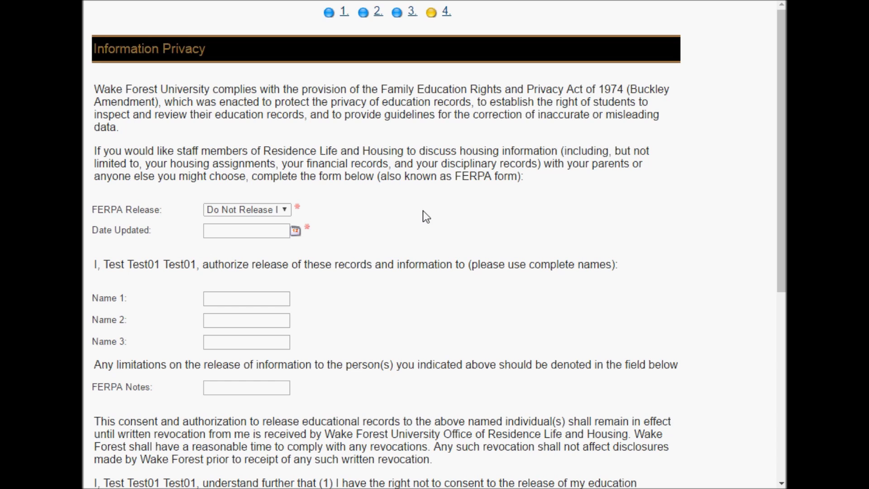
# Step: Set the FERPA release's Date Updated to 05/26/2016 on the Information Privacy page
pyautogui.click(297, 232)
pyautogui.click(319, 355)
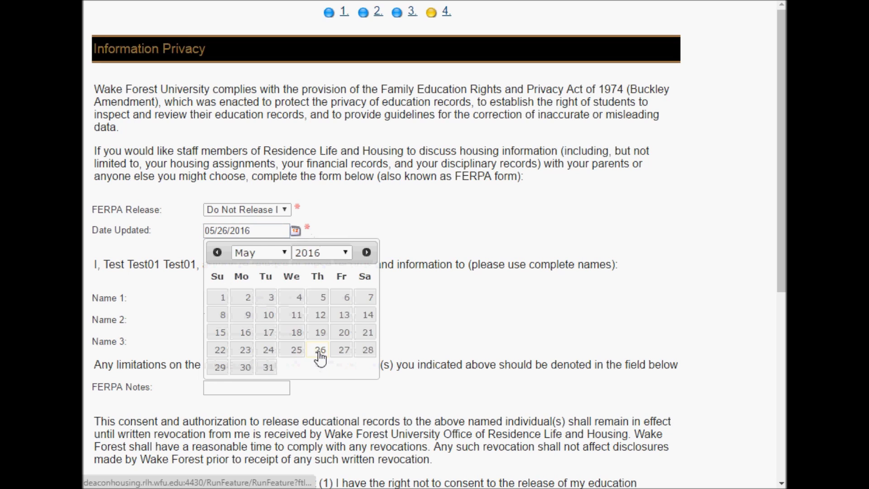
pyautogui.scroll(-7, 372, 321)
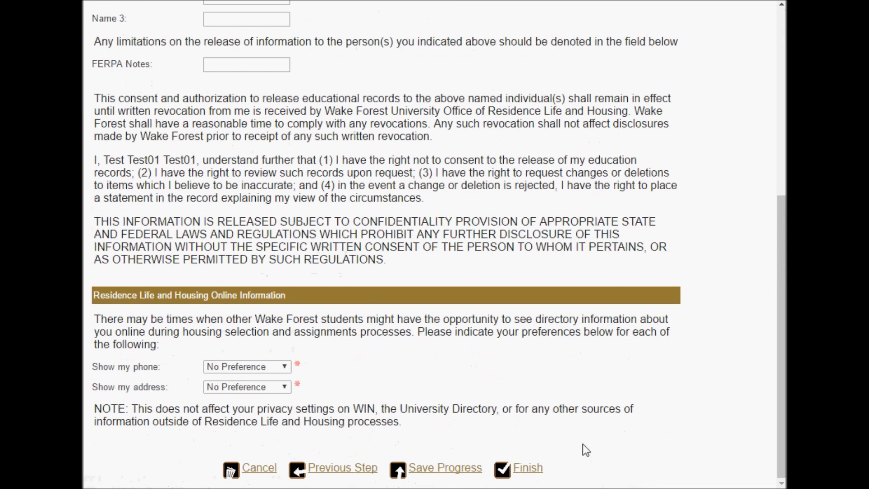